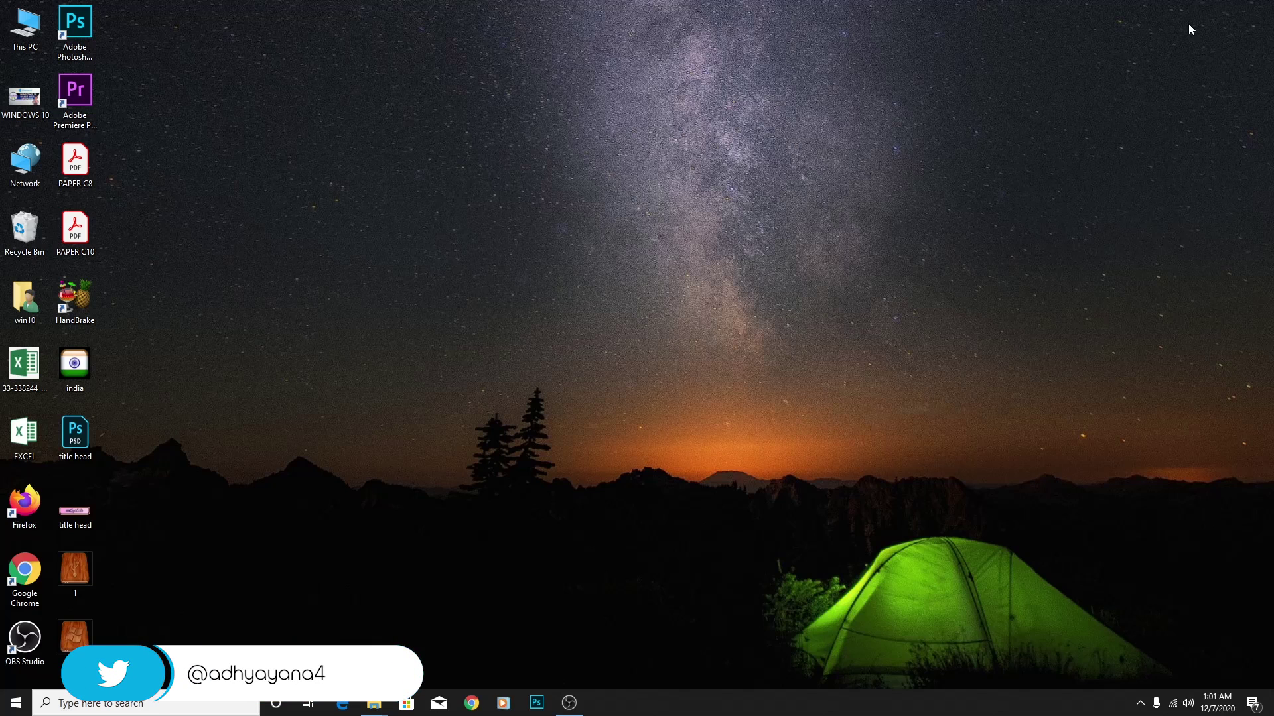
Step: Open the Local Group Policy Editor by running gpedit.msc, and maximize it with a wider tree pane
key(super+r)
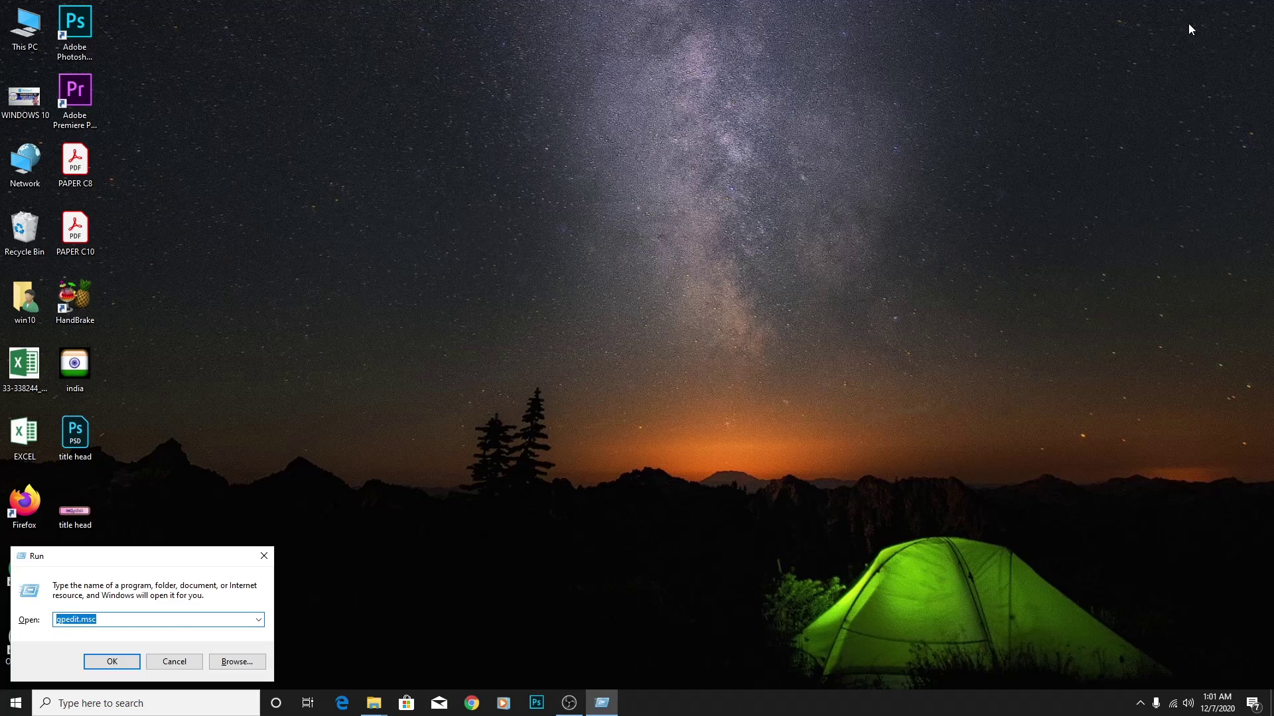
text(GPE4)
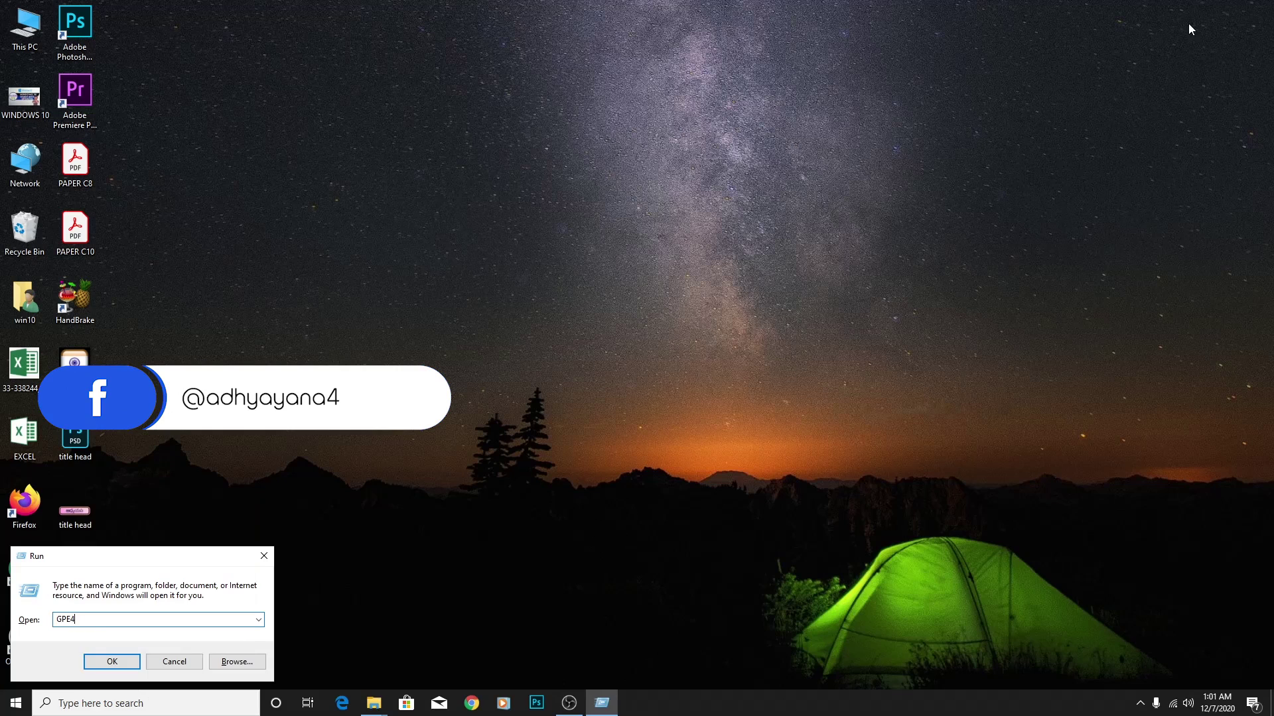
key(BackSpace)
key(BackSpace)
key(BackSpace)
key(BackSpace)
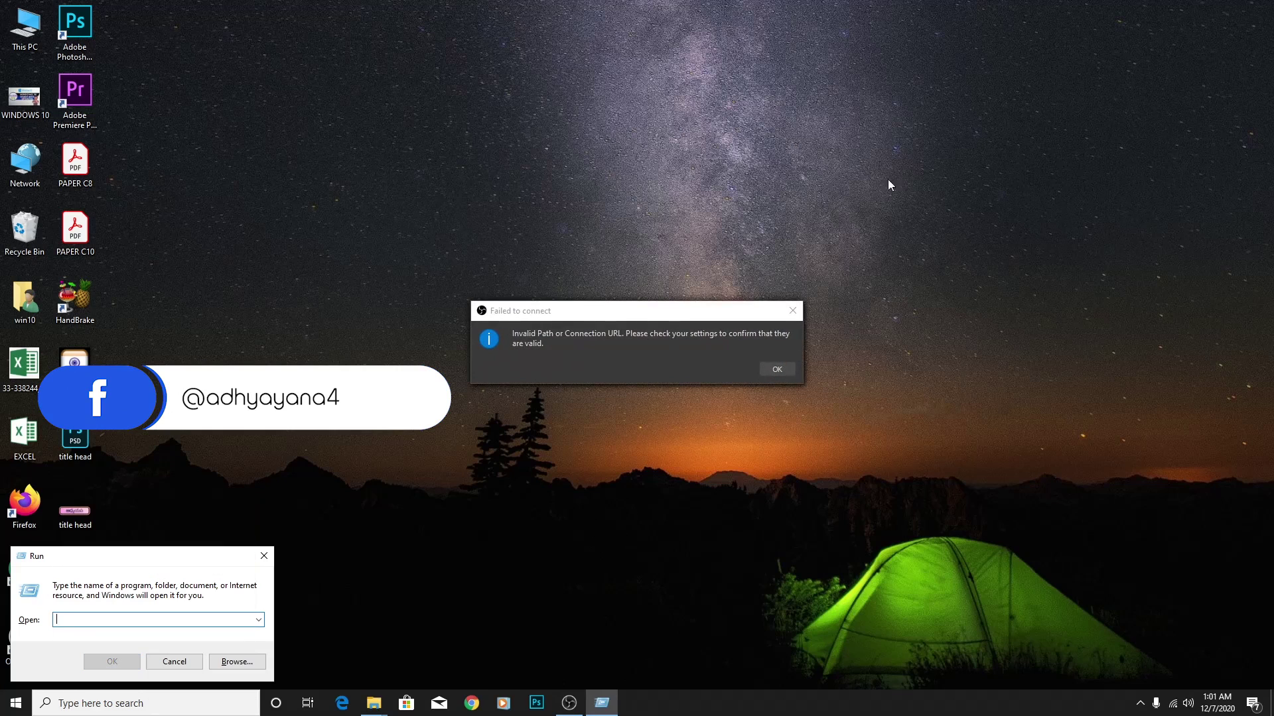
click(781, 370)
click(62, 628)
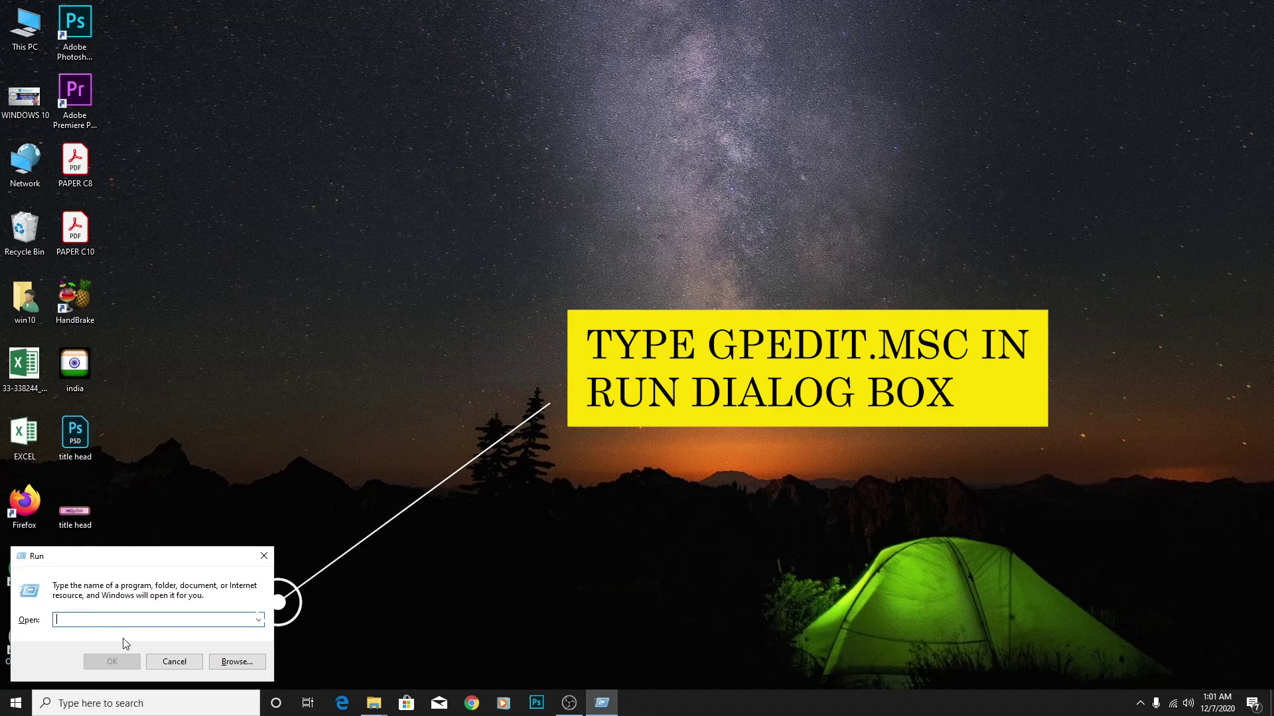
text(Gpedit.msc)
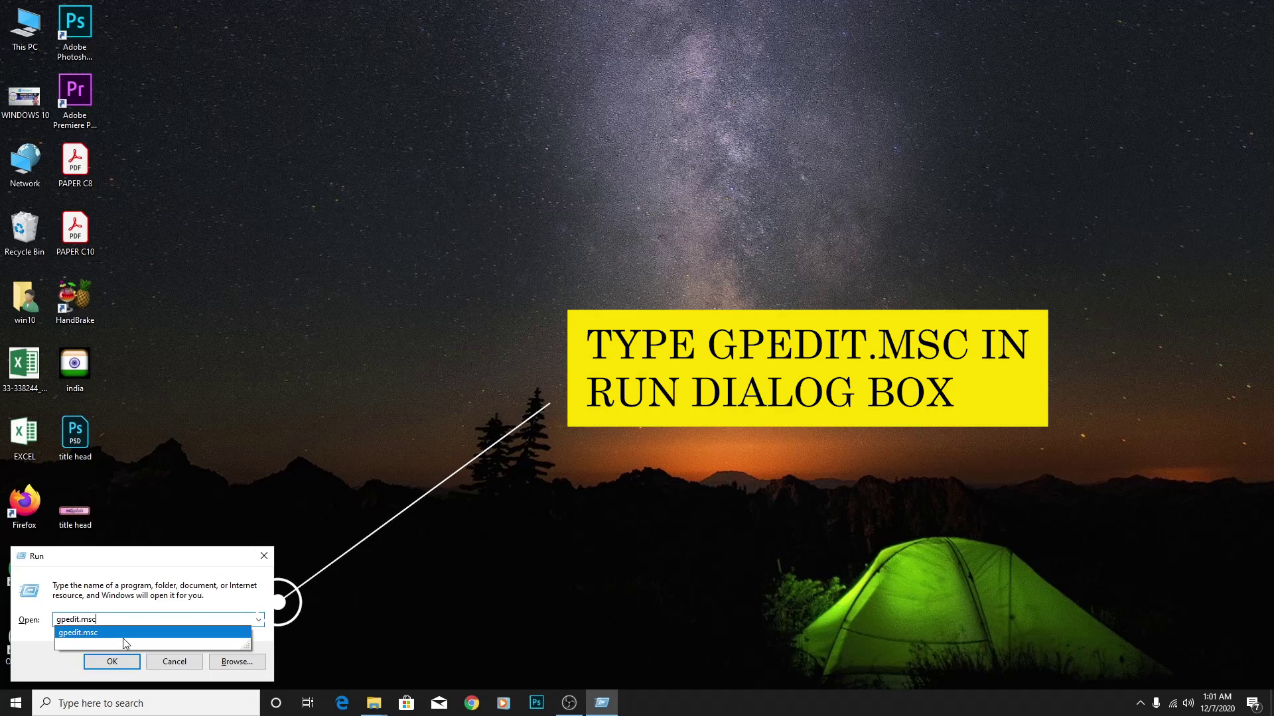
key(Return)
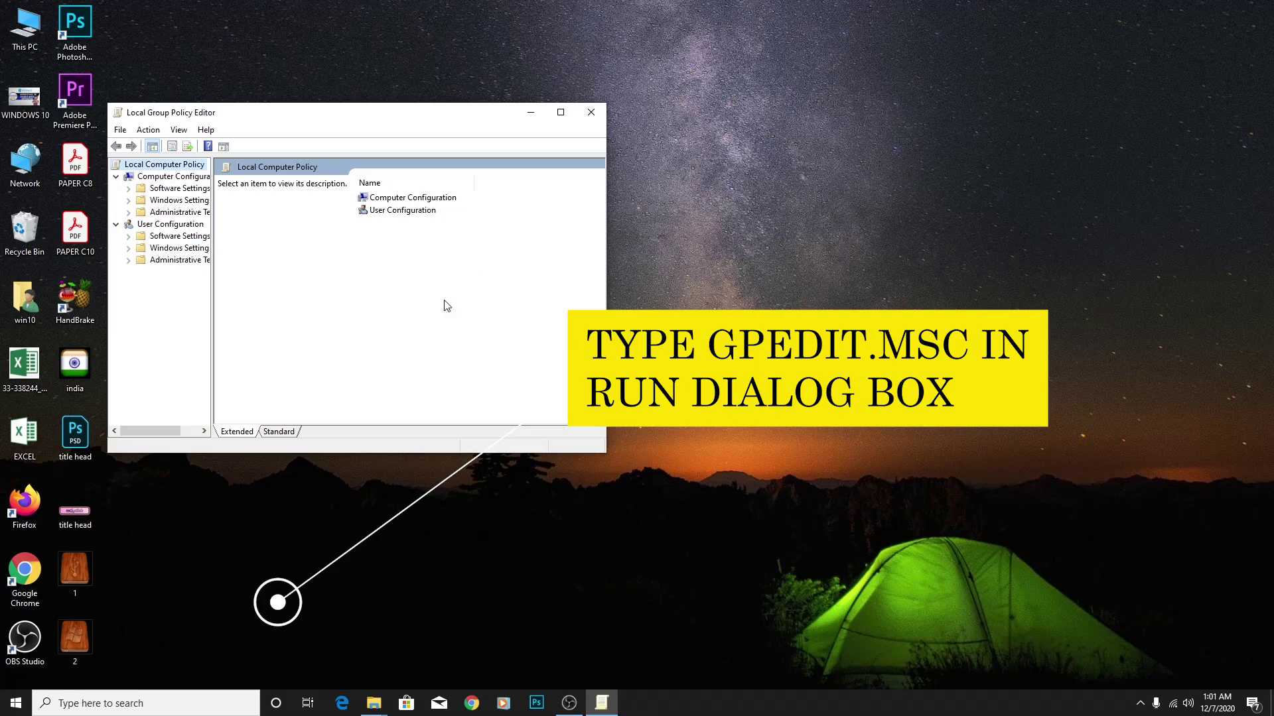
click(560, 112)
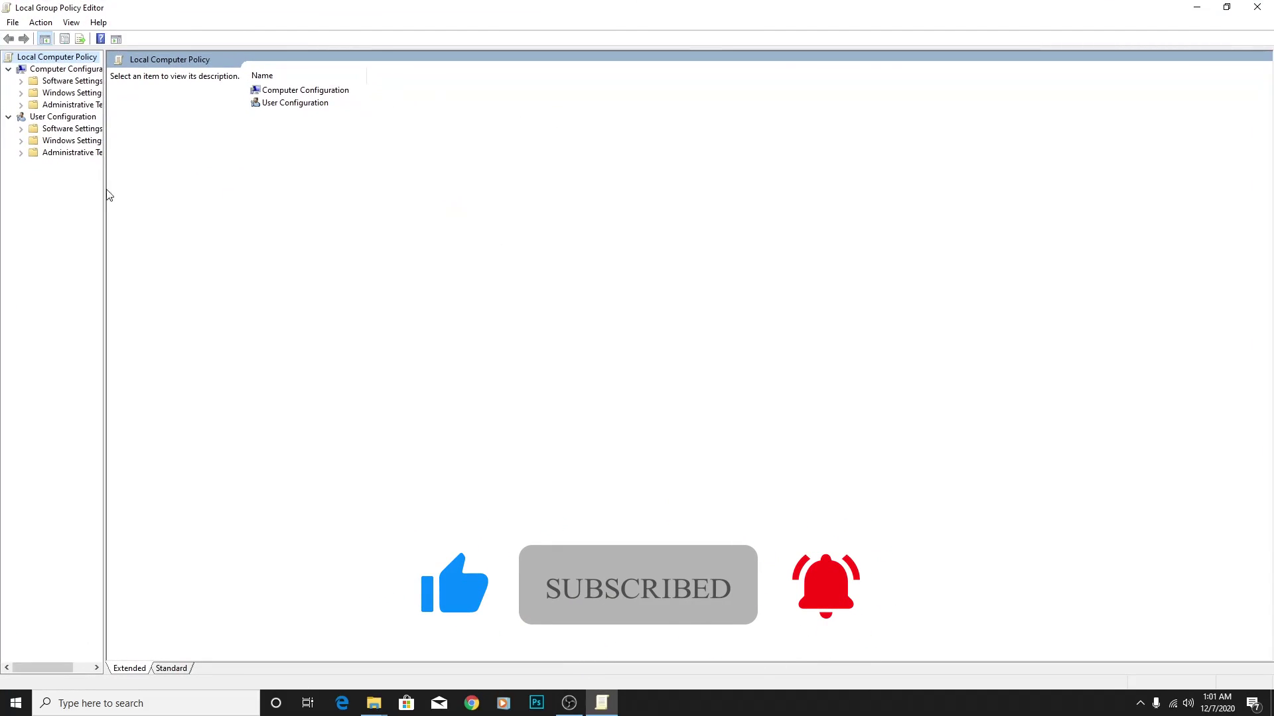
drag(104, 191, 232, 205)
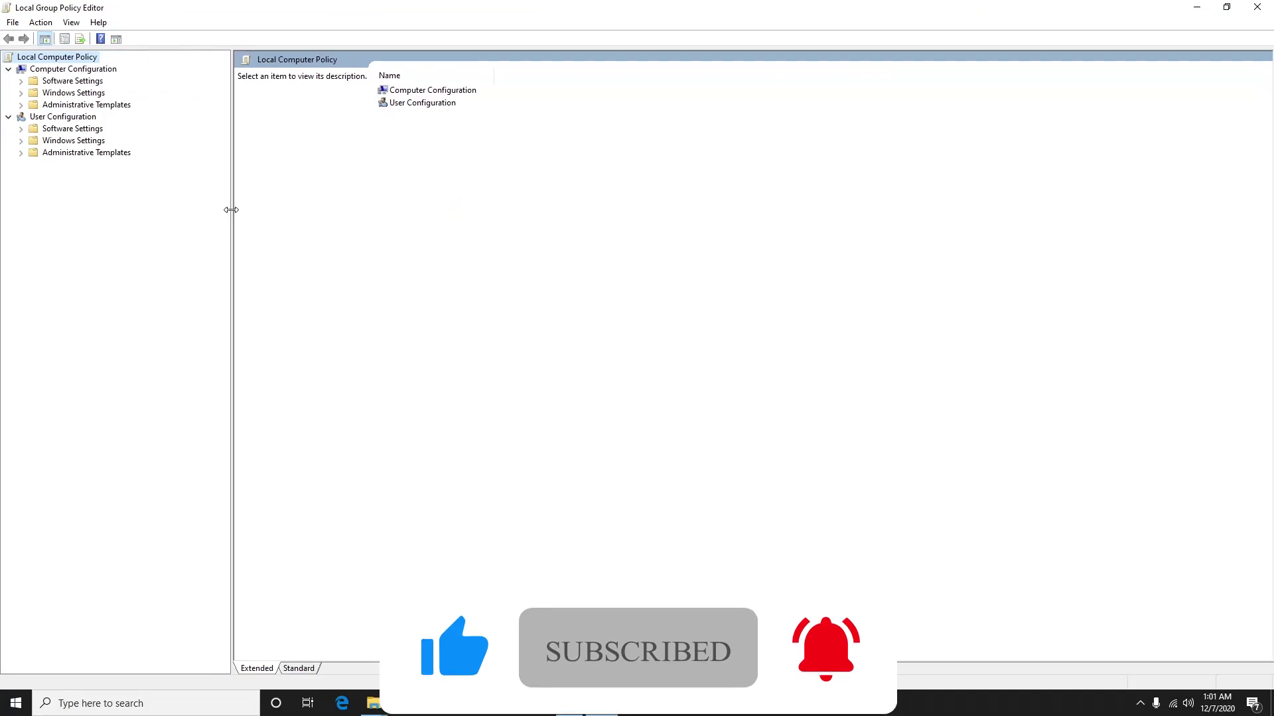
Step: Open the All Settings list of the Administrative Templates under User Configuration
click(77, 71)
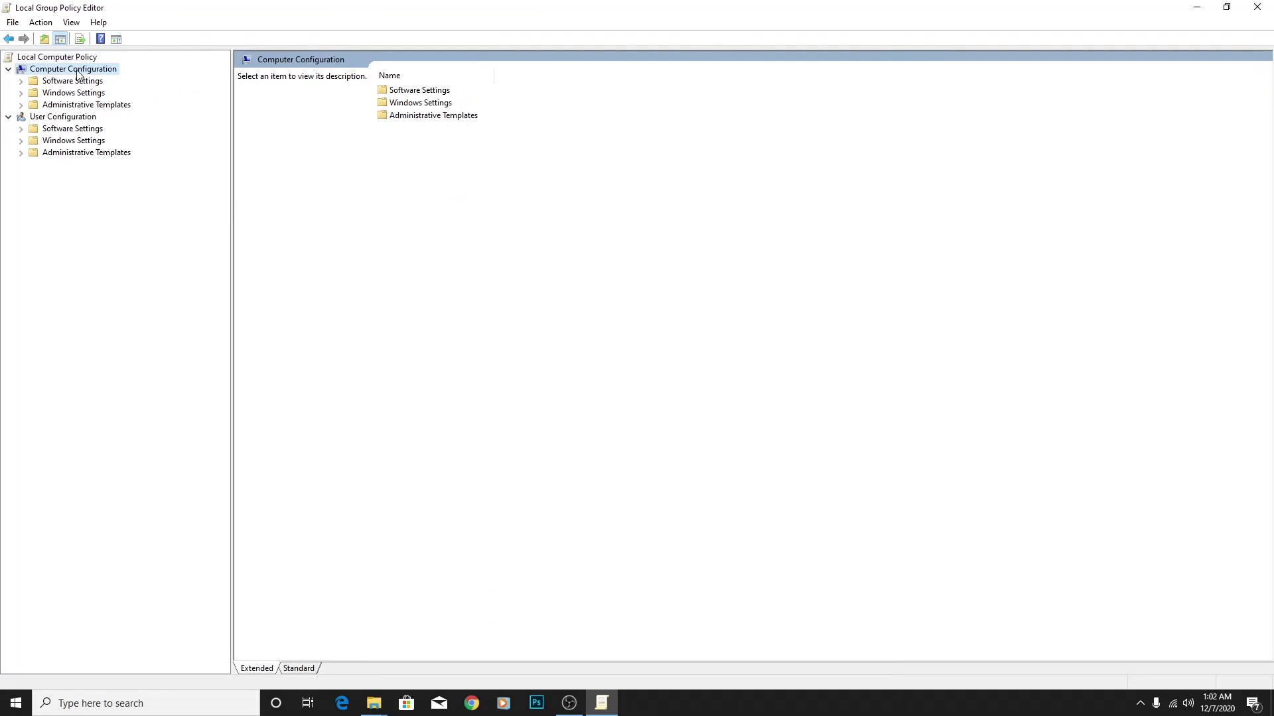
click(63, 118)
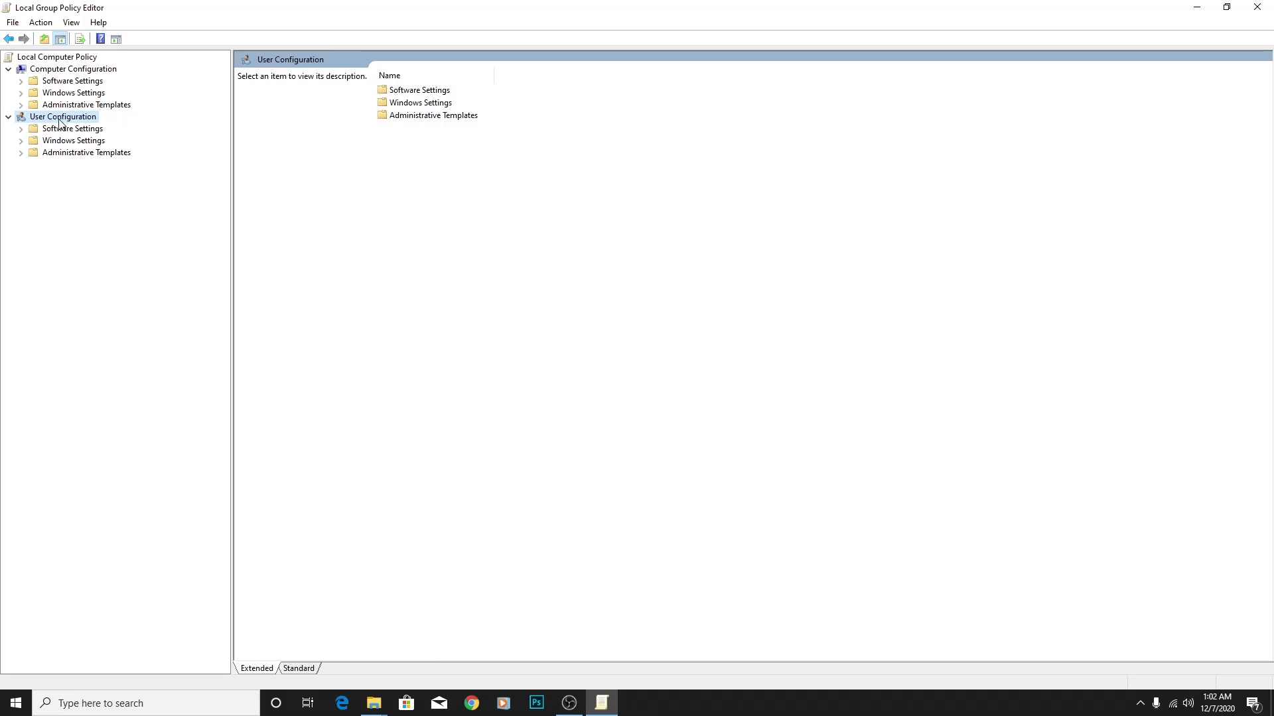
click(63, 156)
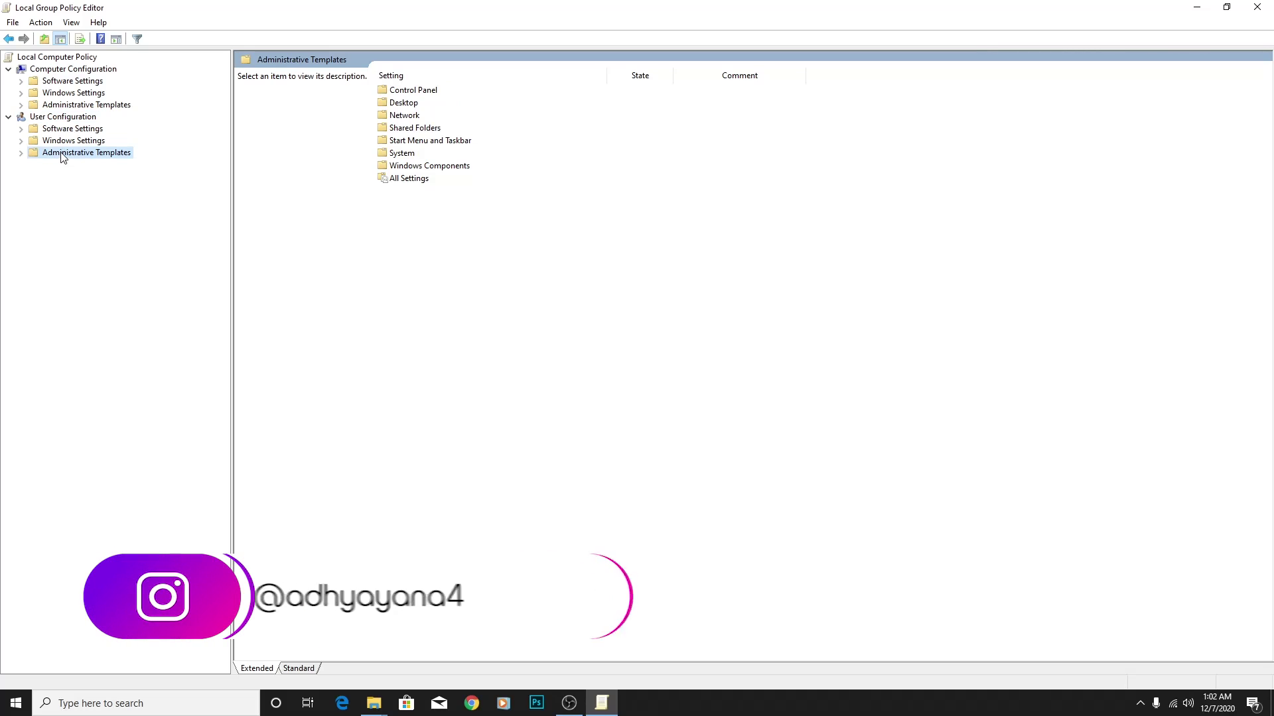
double_click(398, 179)
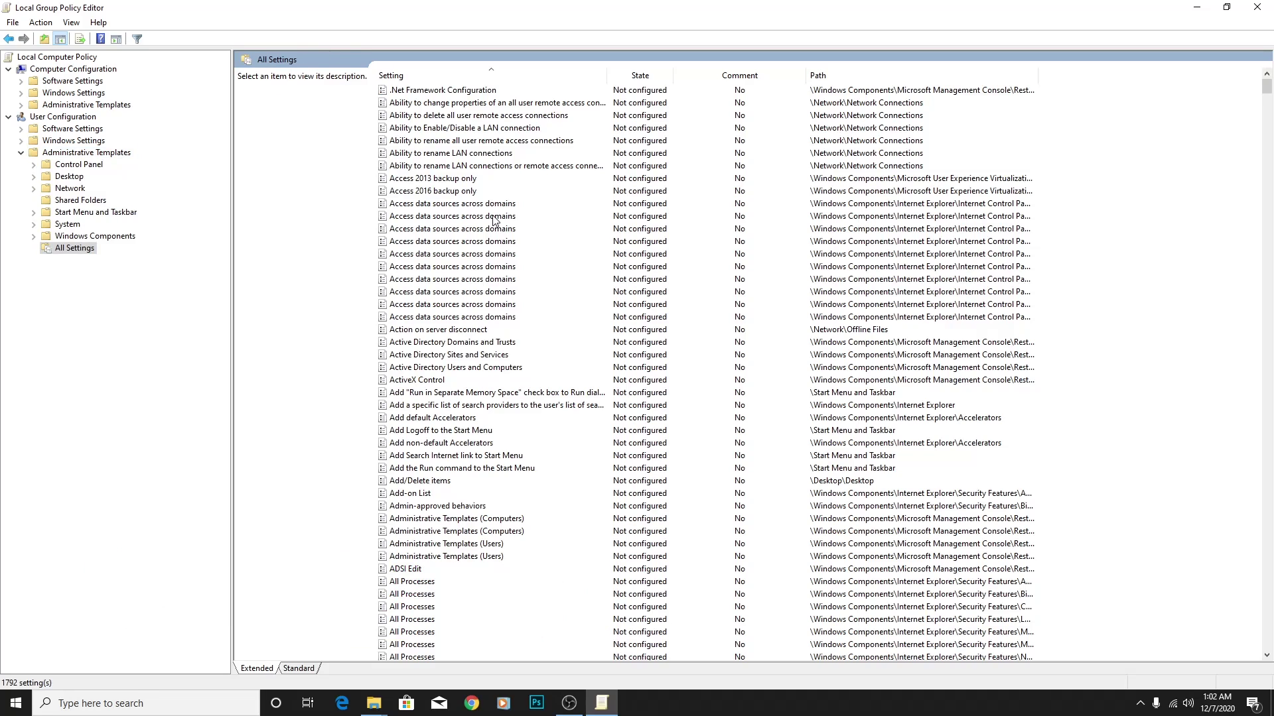
Step: Enable the "Prevent access to drives from My Computer" policy with the option "Restrict D drive only"
click(459, 91)
key(p)
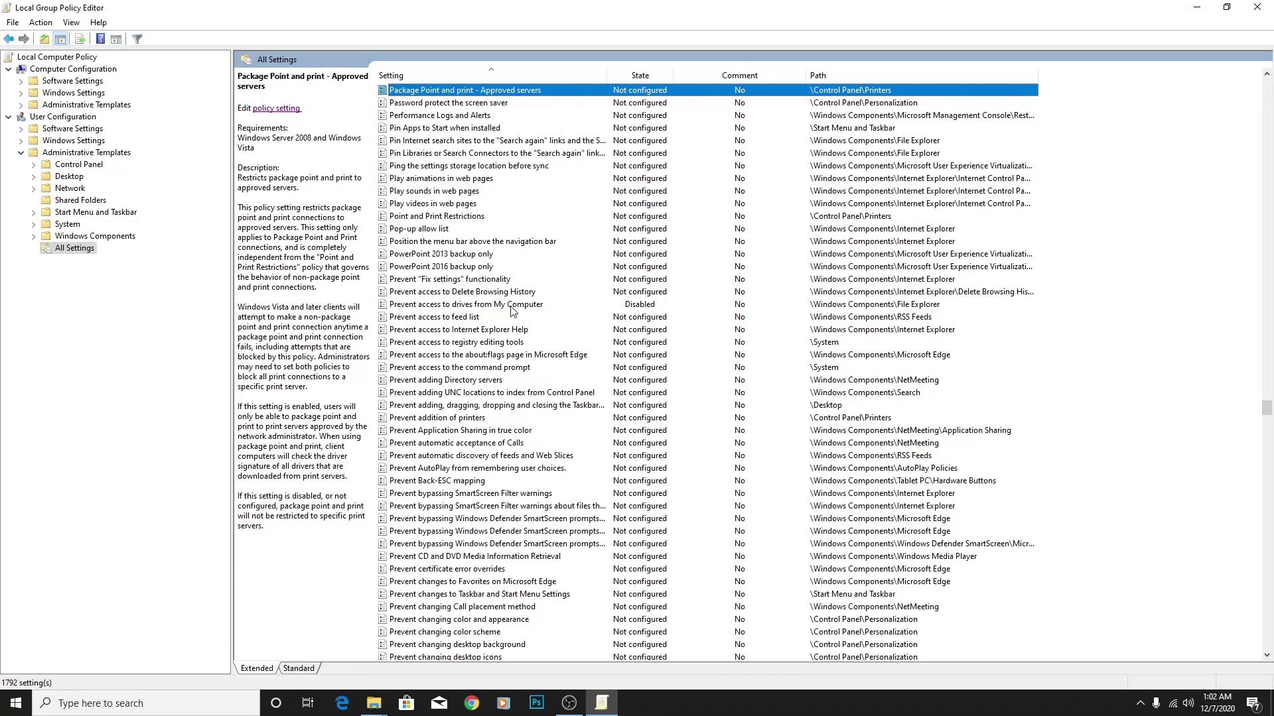
click(470, 307)
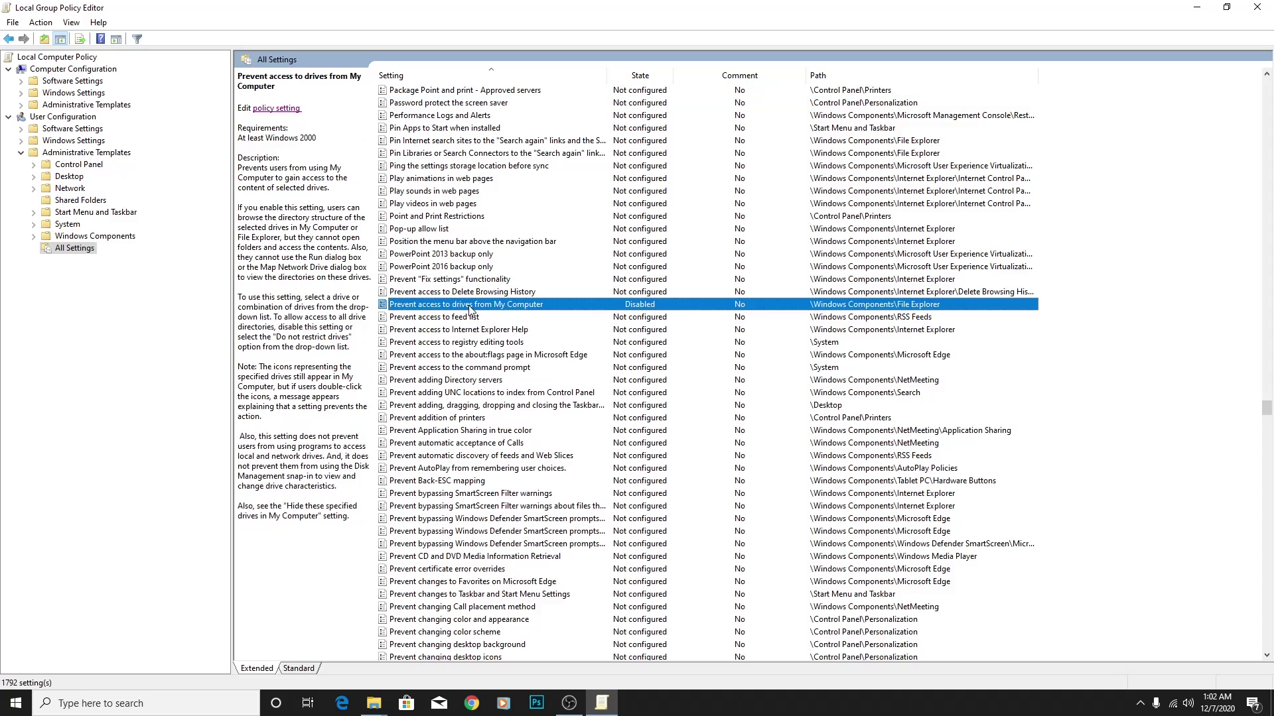
double_click(469, 307)
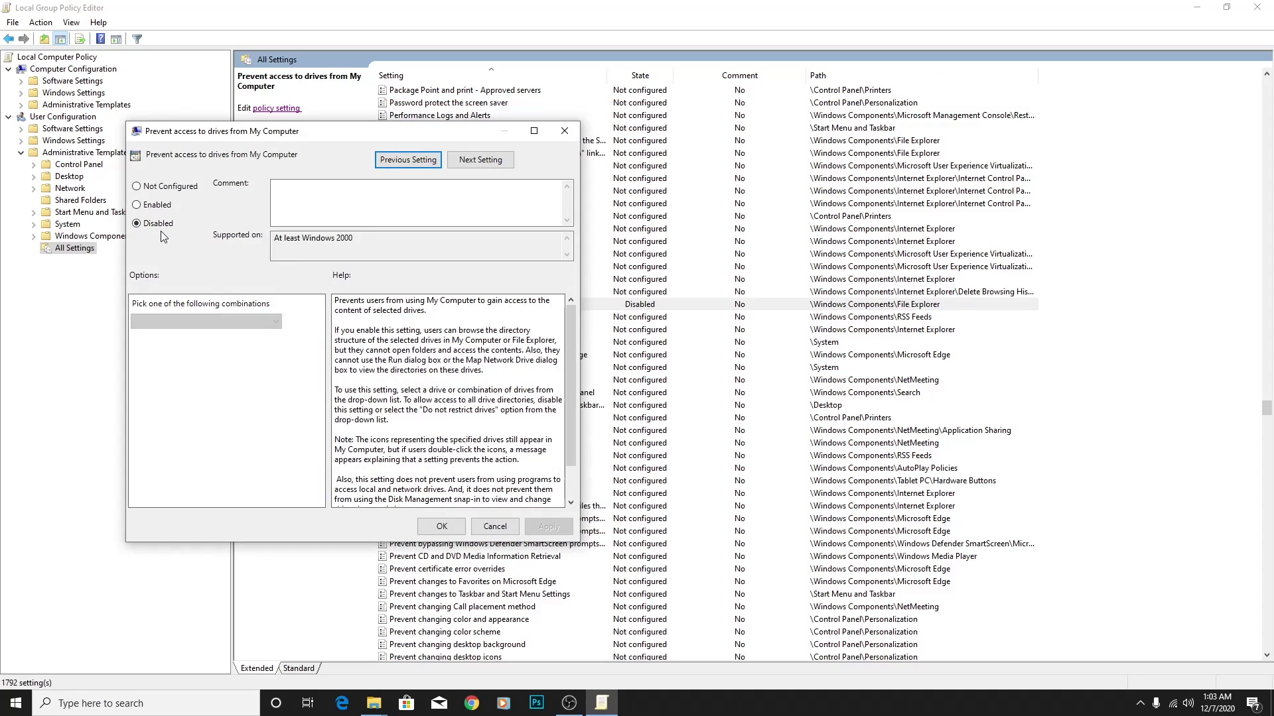
click(166, 208)
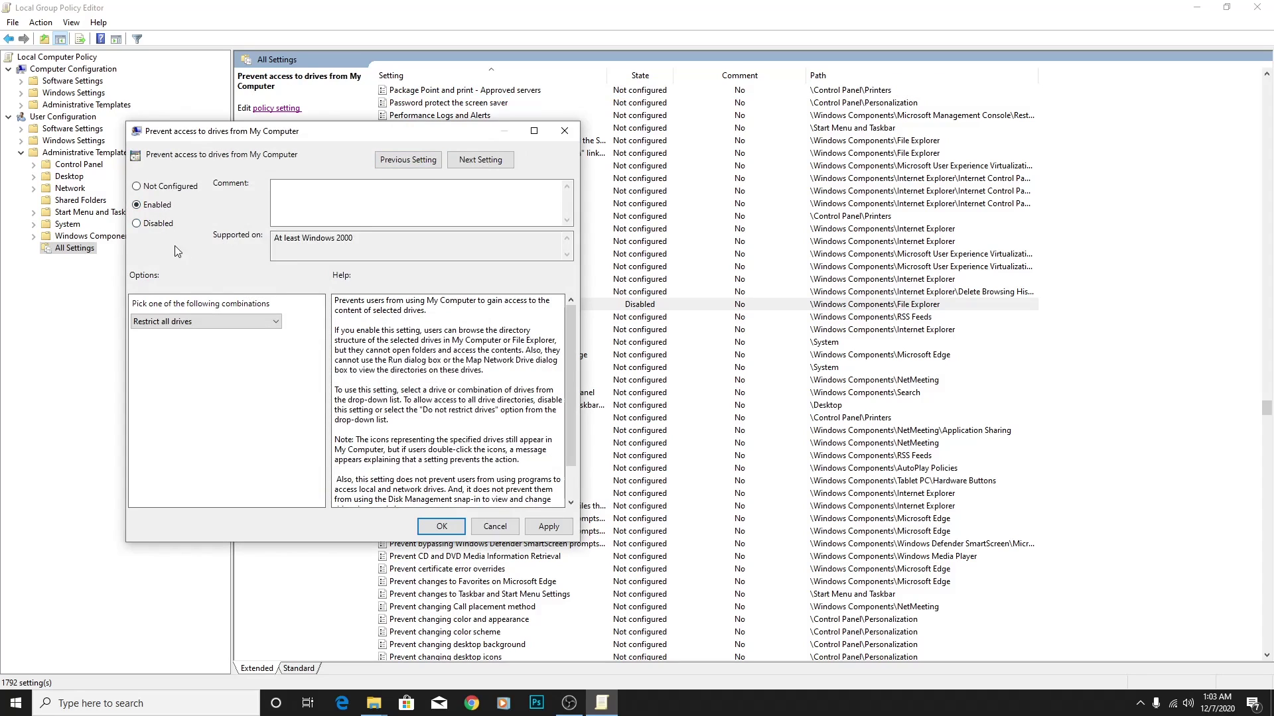
click(172, 325)
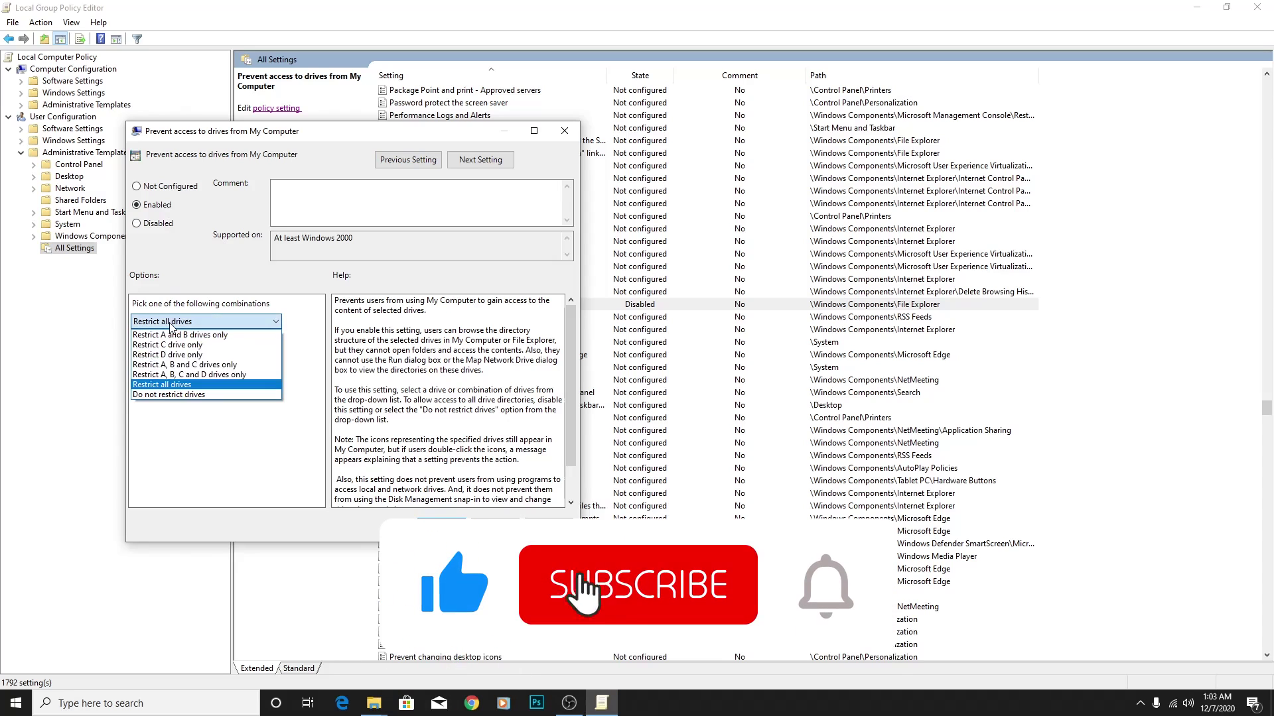
click(176, 356)
click(537, 526)
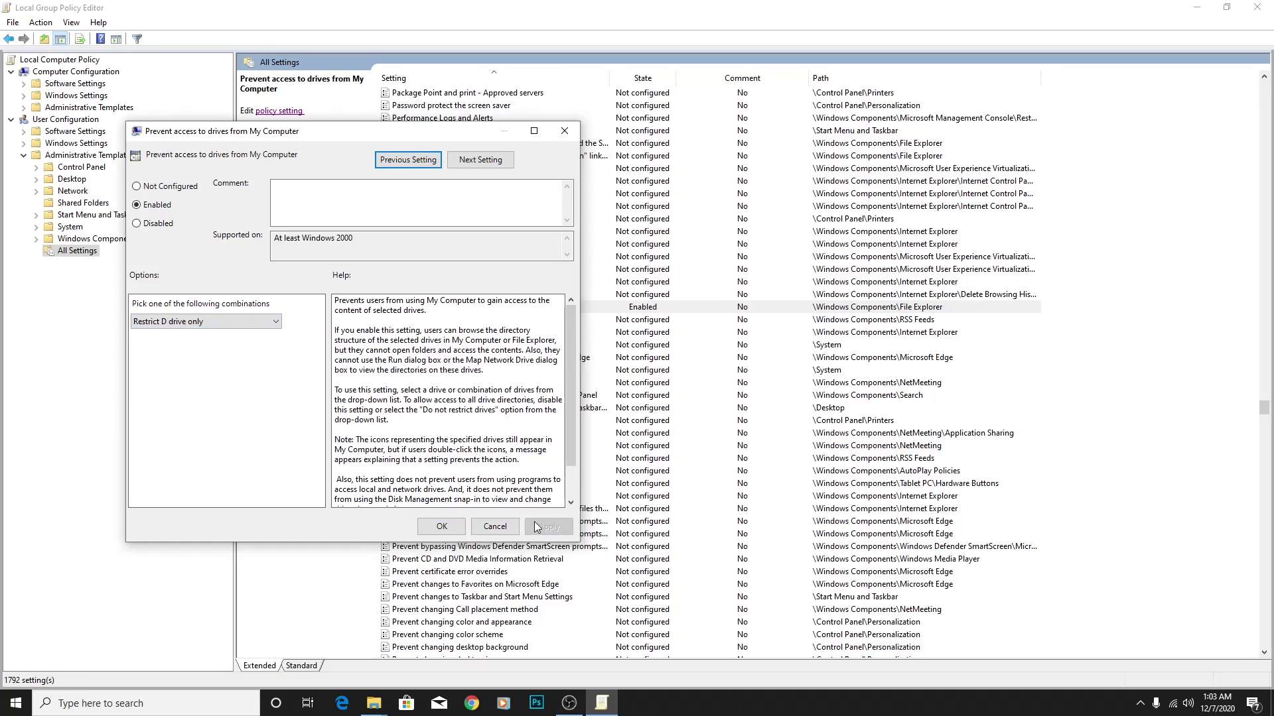
click(441, 526)
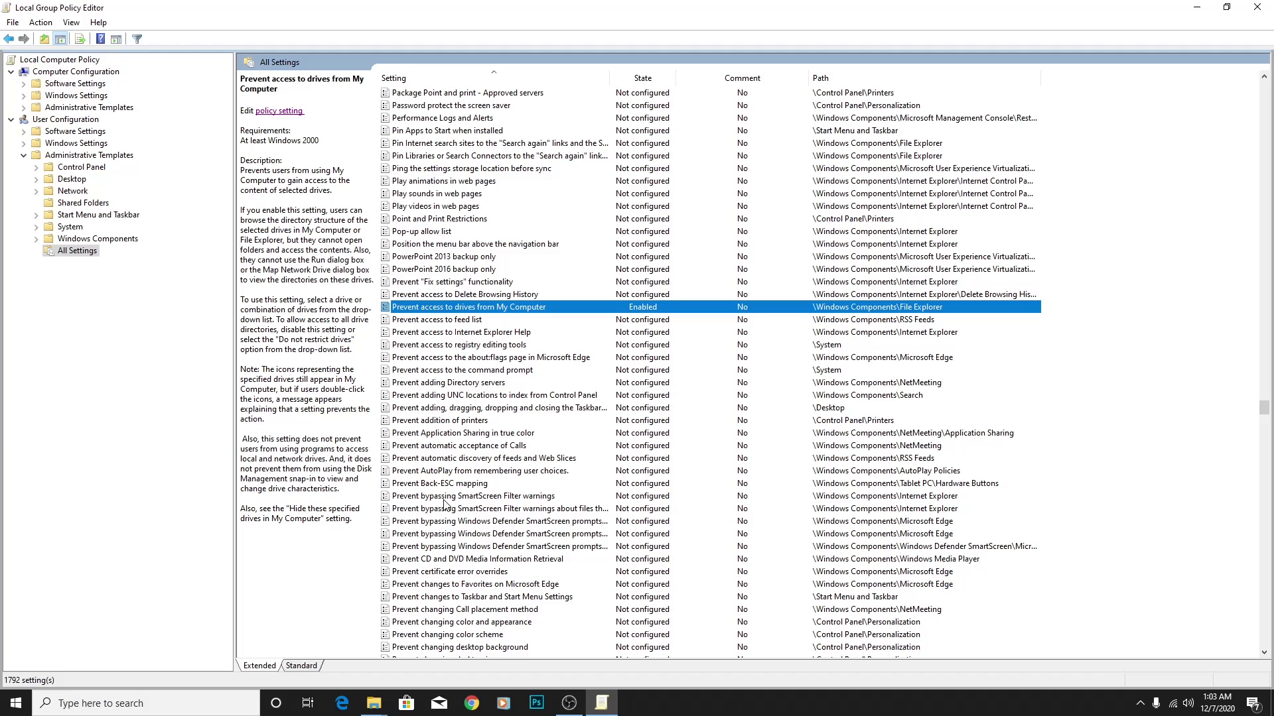
Step: Switch to File Explorer and try to open the Fun zone (D:) drive from This PC
key(super+e)
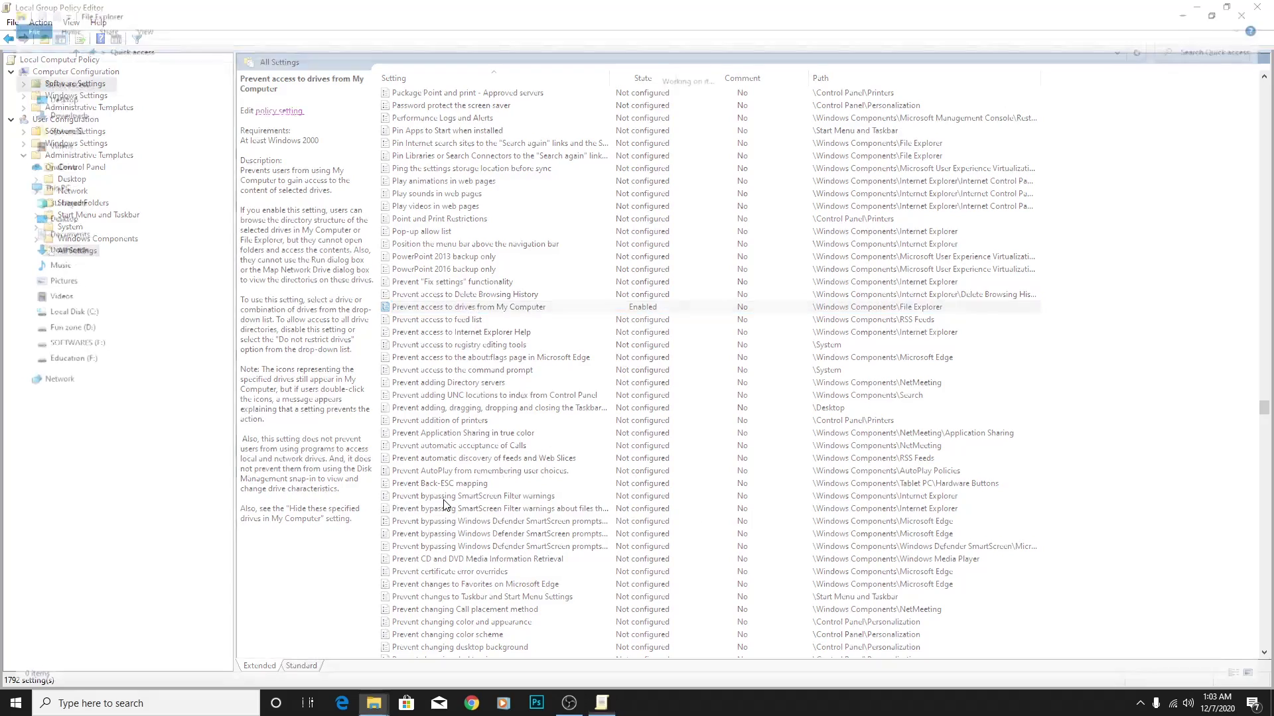
click(33, 184)
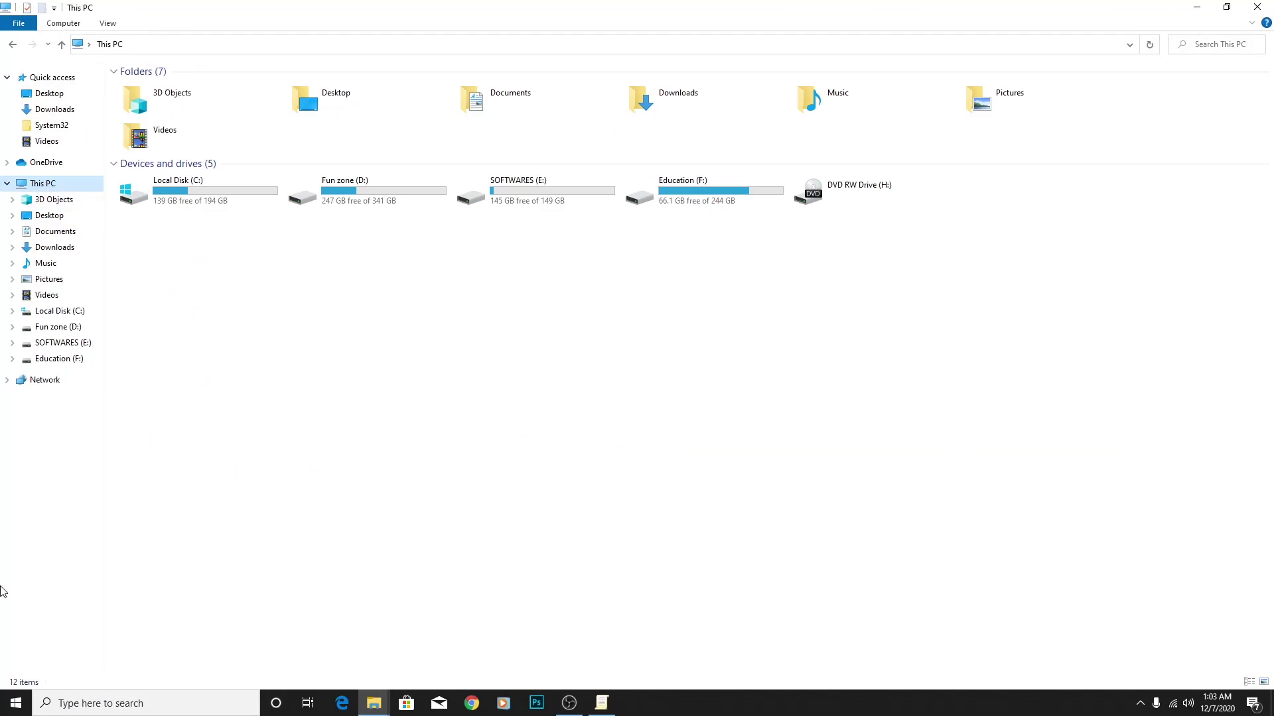
double_click(368, 198)
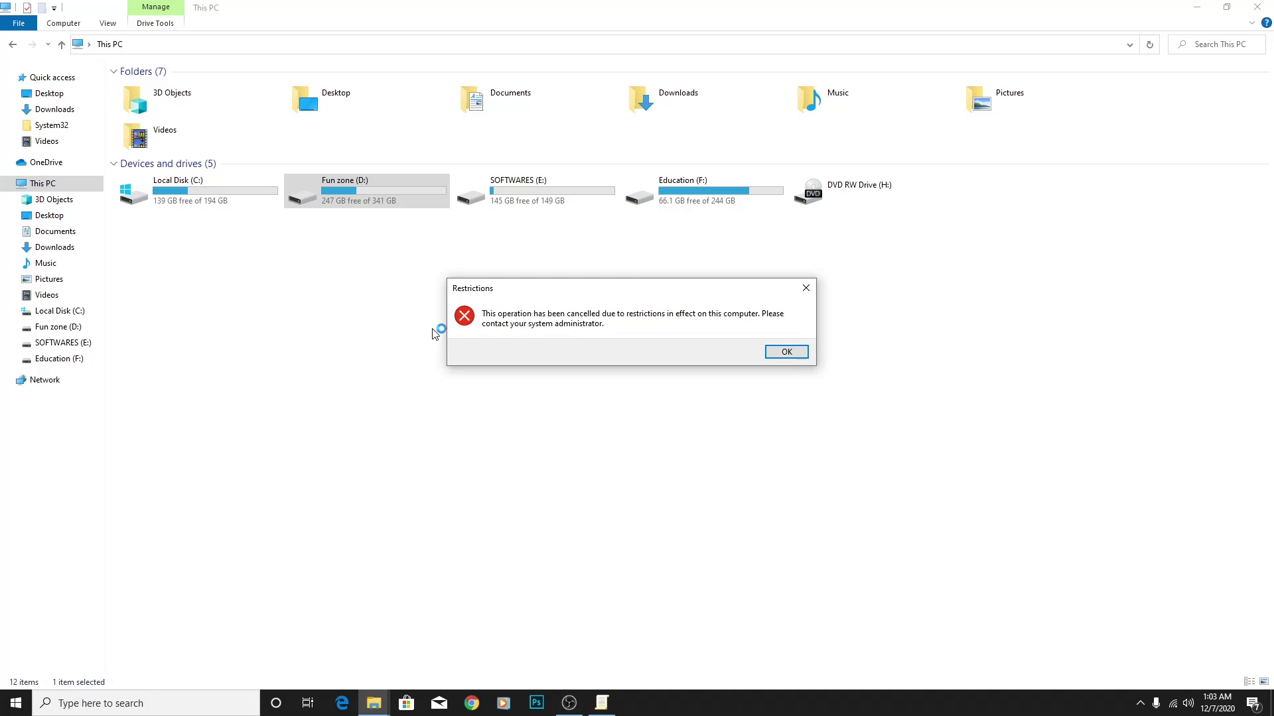
click(782, 352)
Step: Return to the Local Group Policy Editor and set "Prevent access to drives from My Computer" to Disabled
click(602, 703)
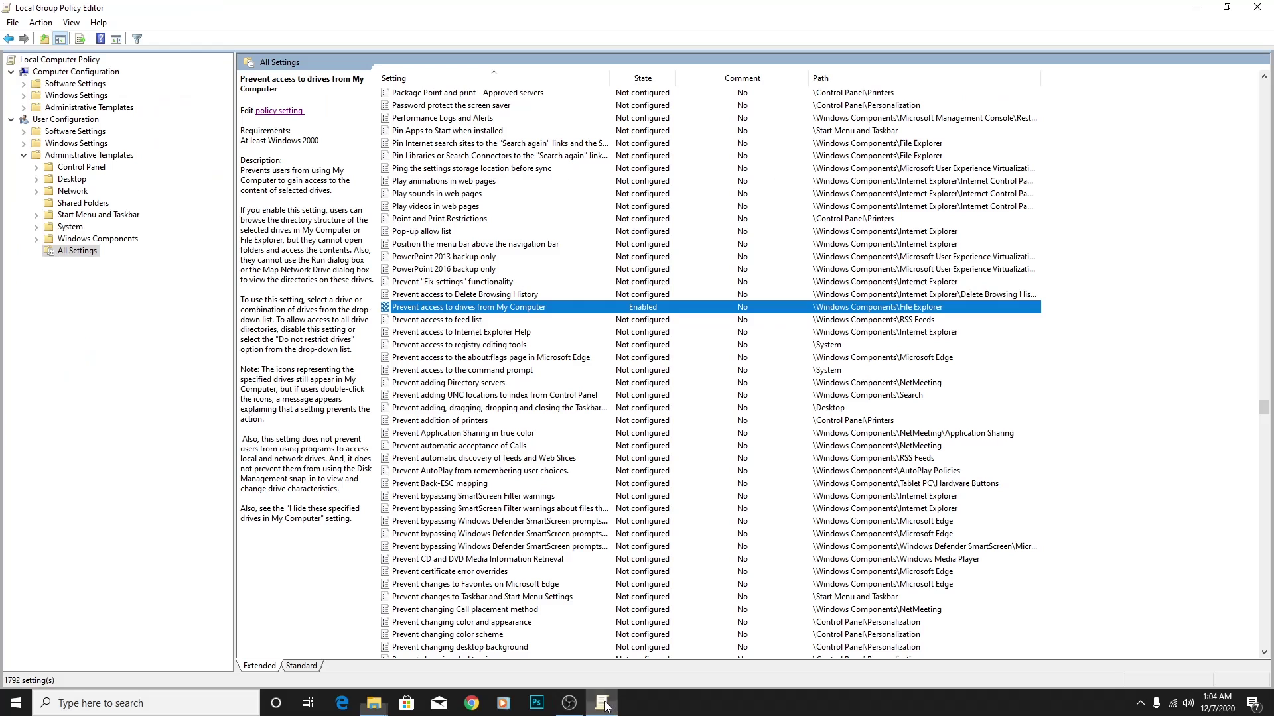
double_click(449, 307)
click(166, 241)
click(556, 544)
click(459, 544)
Step: Check access to the Fun zone (D:) drive in File Explorer and go back to This PC
mouse_move(380, 708)
click(467, 654)
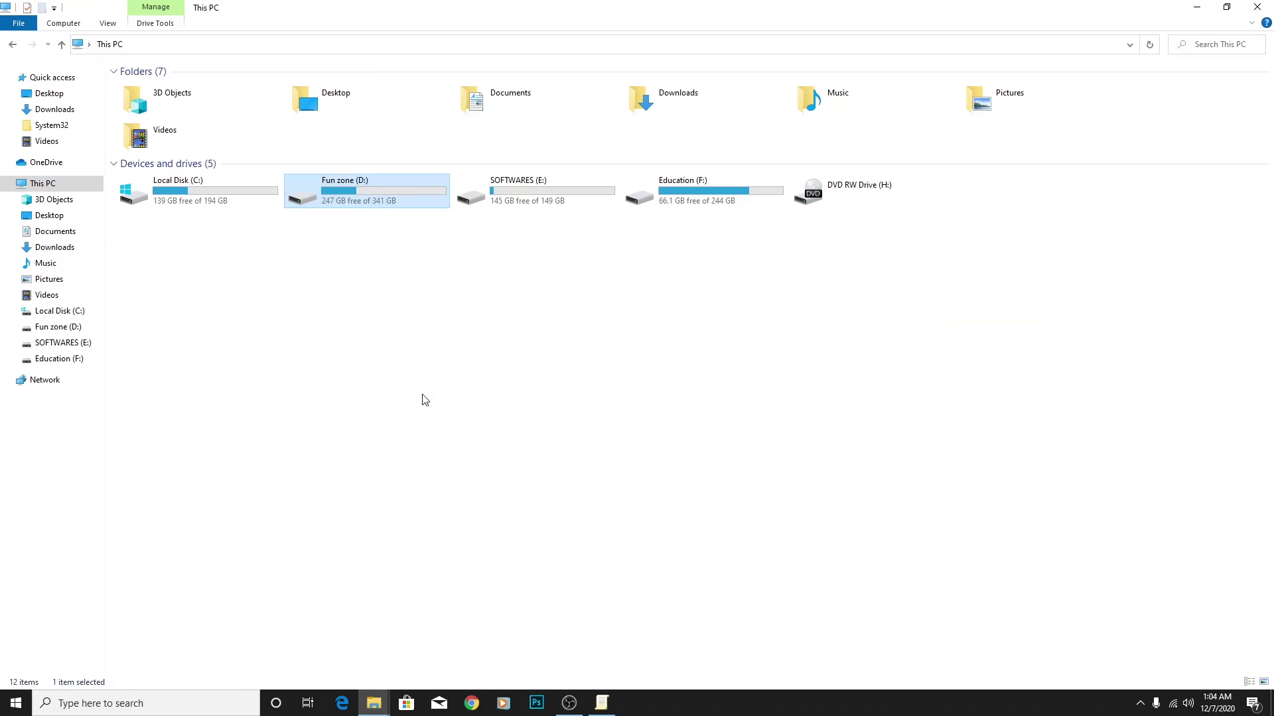
double_click(344, 199)
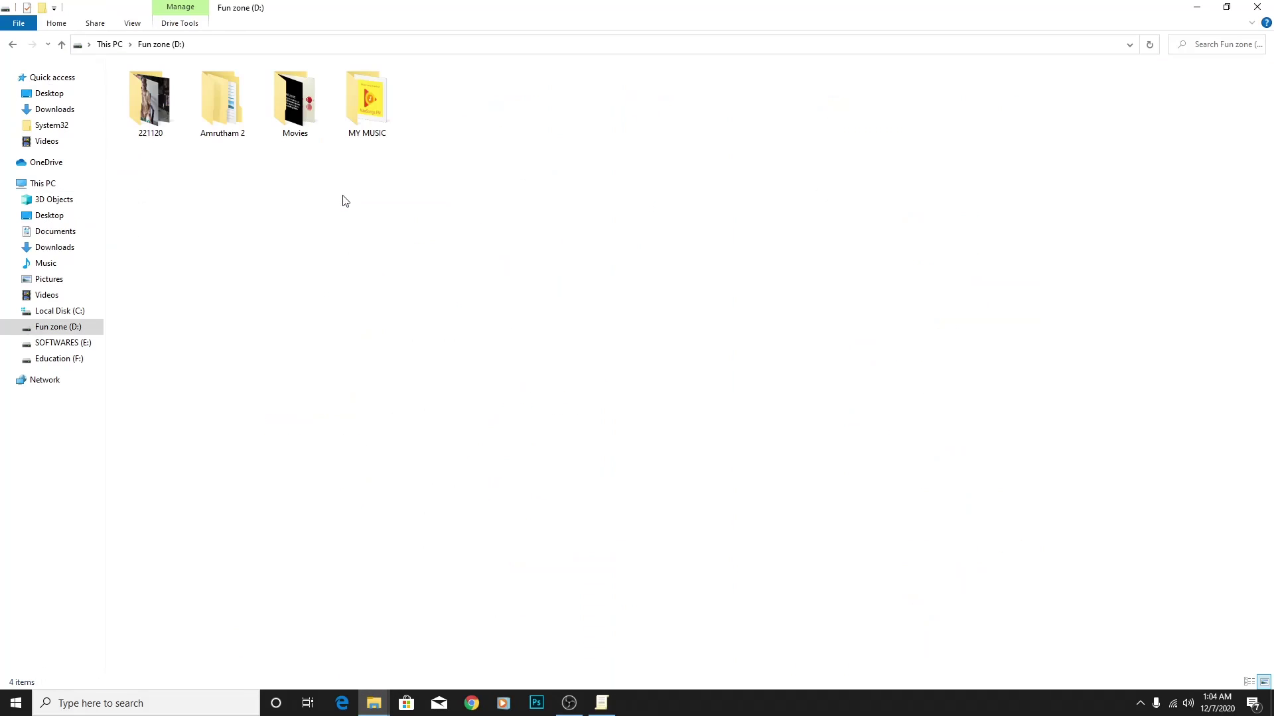
click(12, 44)
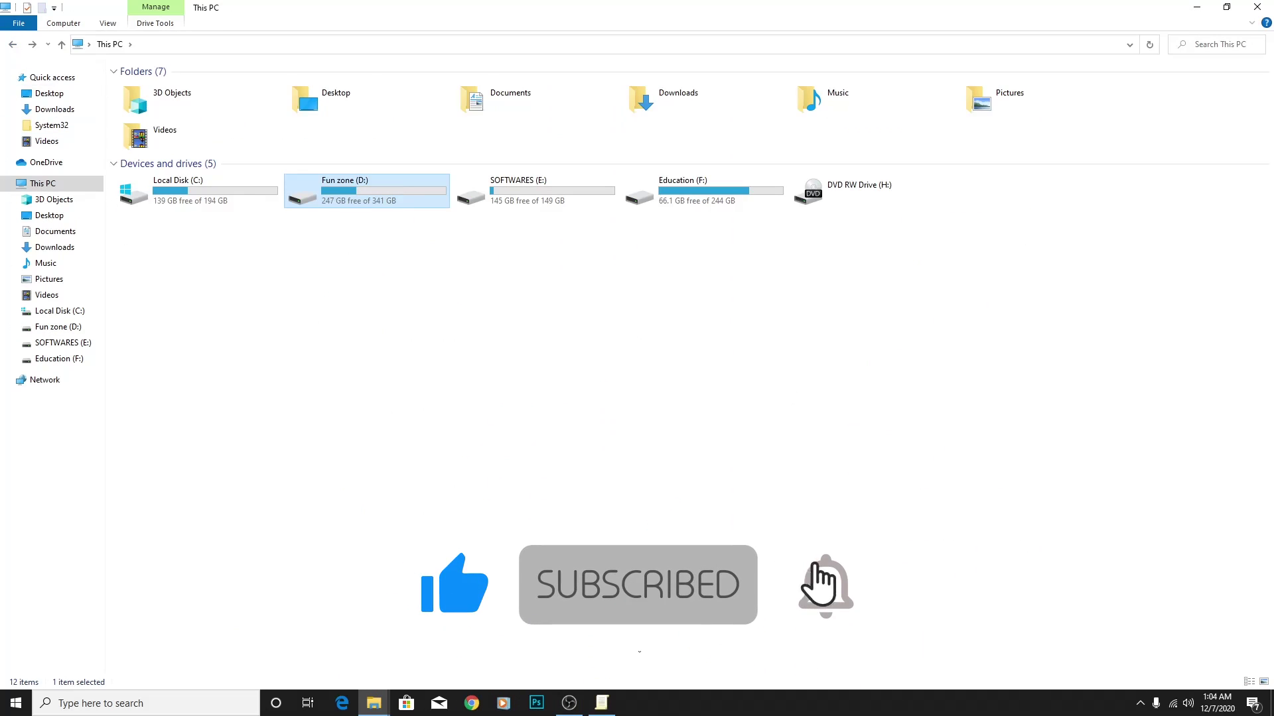
Step: In the Local Group Policy Editor, enable "Prevent access to drives from My Computer" with the option "Restrict all drives"
click(602, 703)
double_click(404, 307)
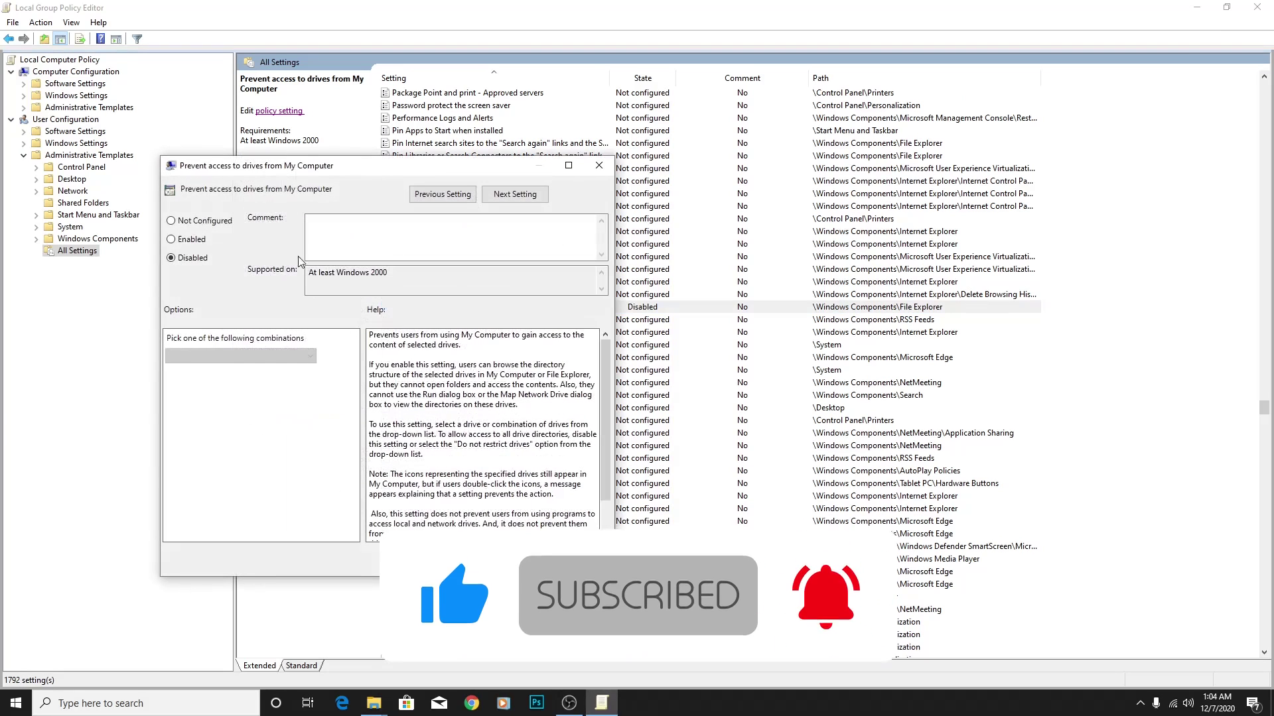
click(192, 240)
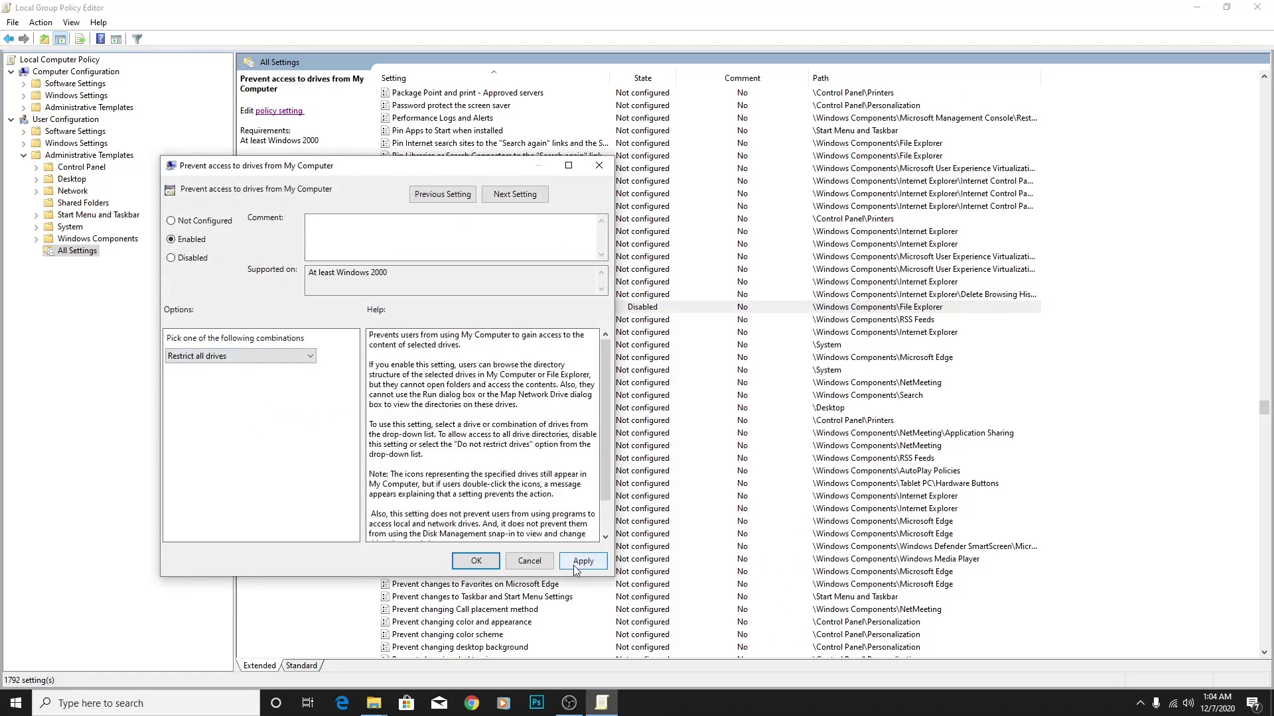
click(491, 561)
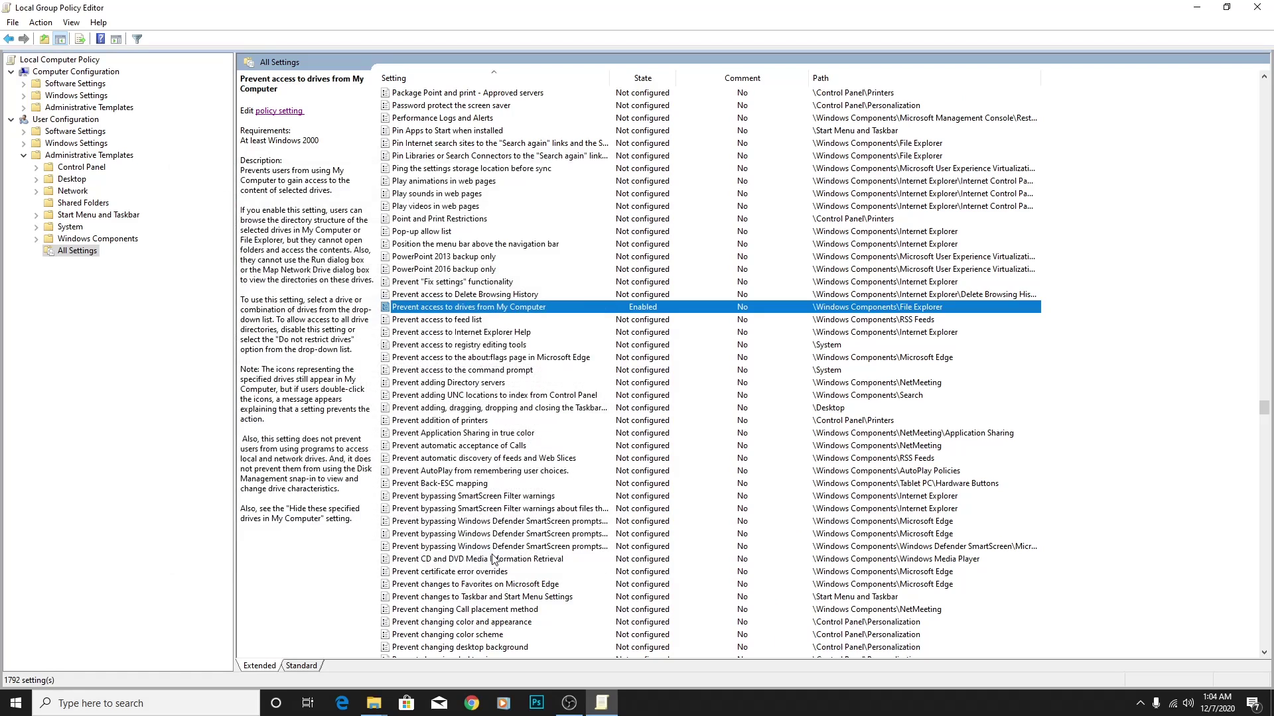
Step: Switch to File Explorer and try to open the Local Disk (C:), SOFTWARES (E:) and Education (F:) drives
click(373, 703)
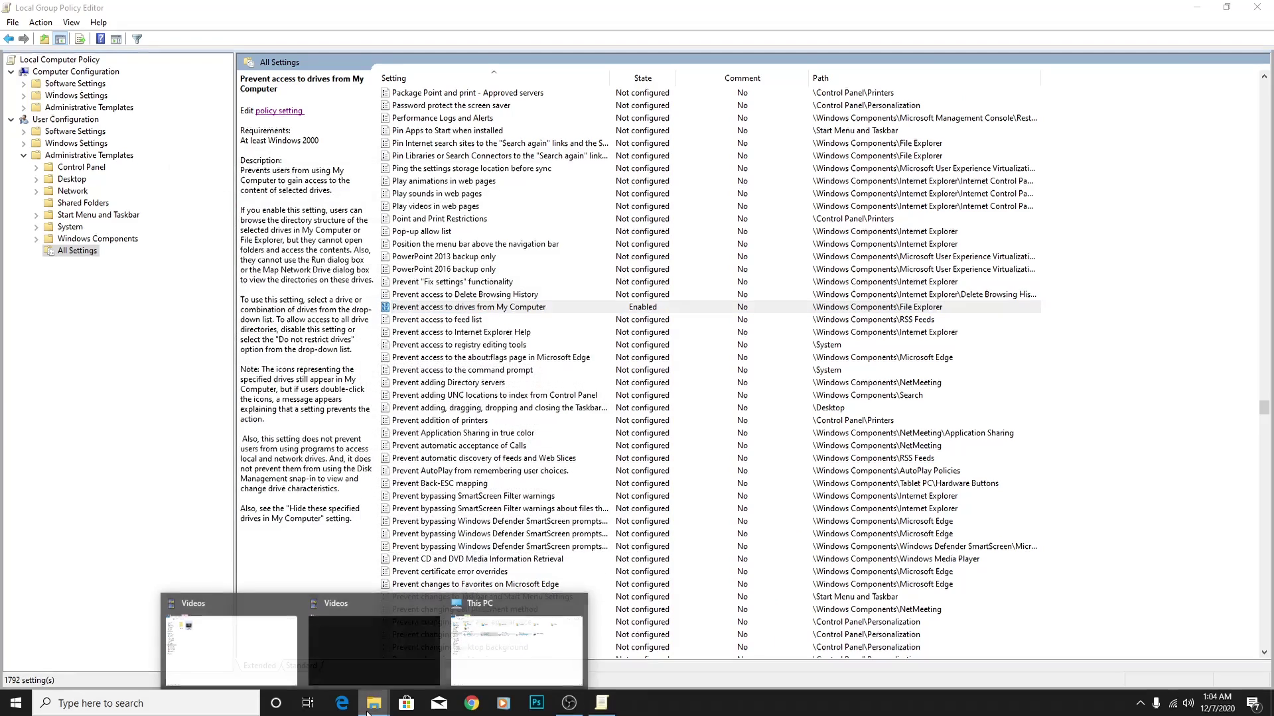
click(467, 660)
double_click(192, 193)
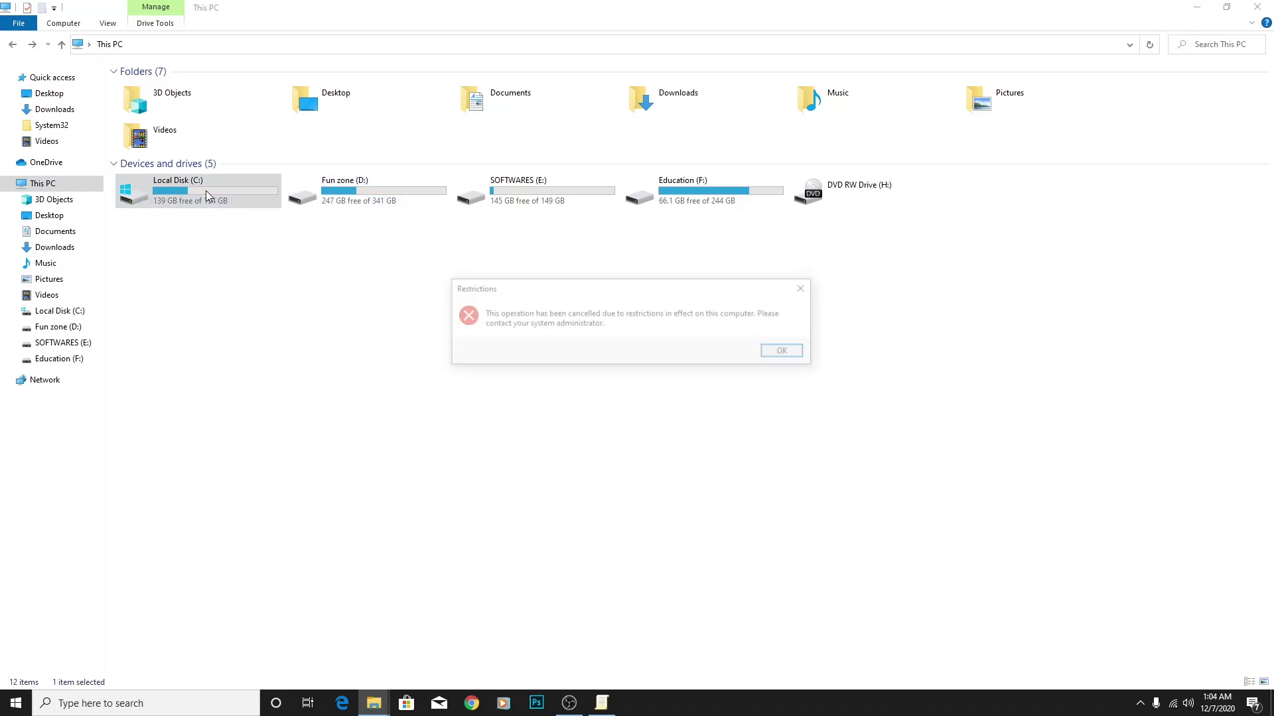
click(770, 352)
double_click(524, 192)
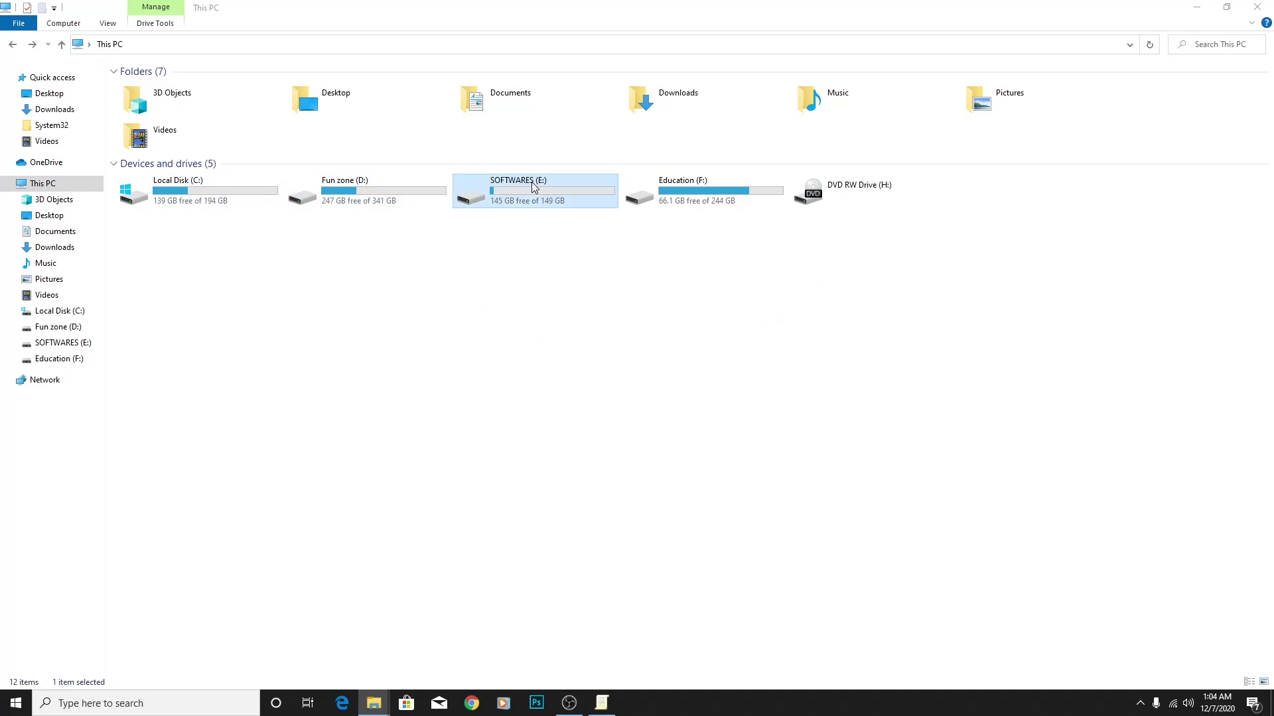
click(786, 351)
double_click(683, 193)
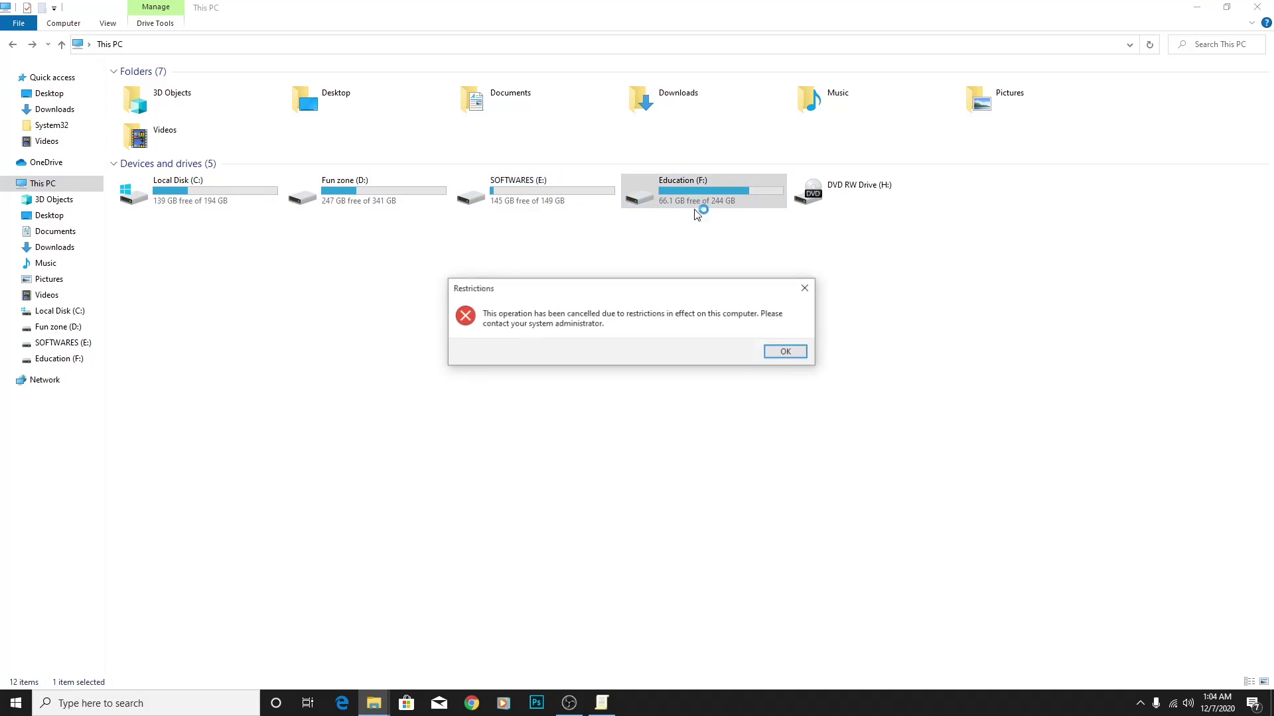
click(785, 355)
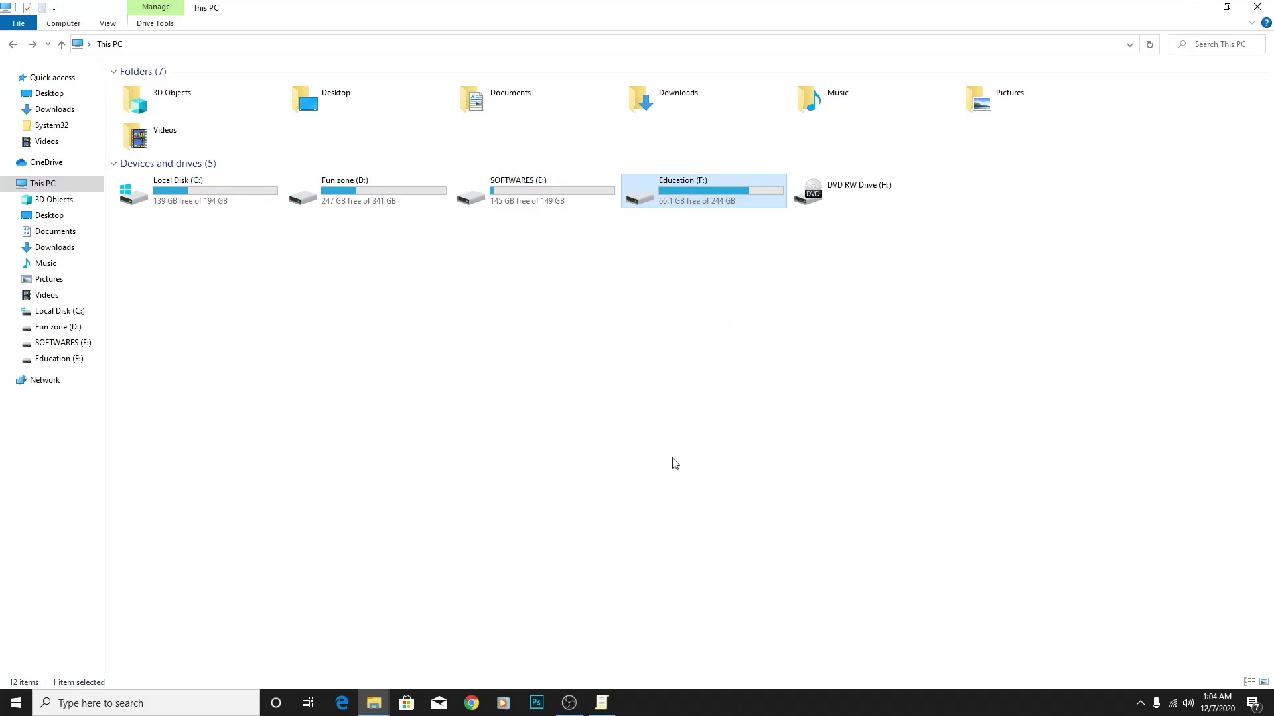
Step: Set "Prevent access to drives from My Computer" to Disabled in the Local Group Policy Editor, and return to the desktop
click(602, 703)
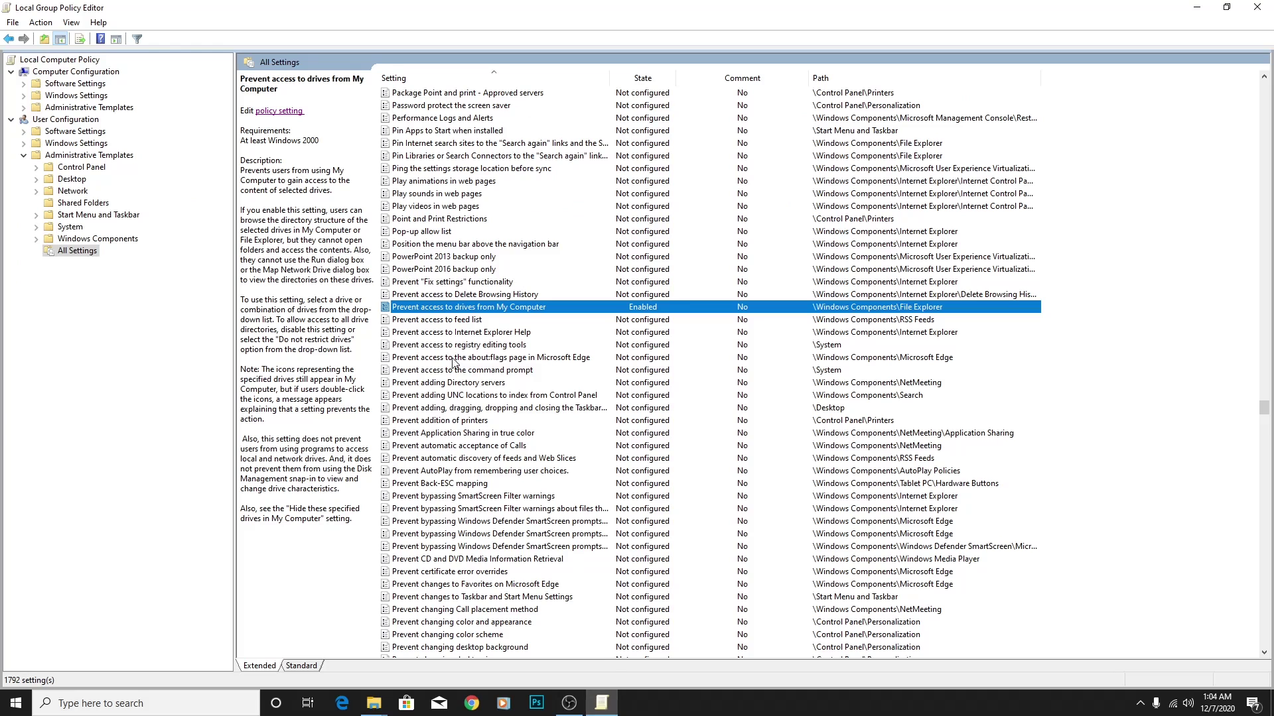
double_click(451, 307)
click(63, 123)
click(445, 423)
click(338, 423)
click(1256, 6)
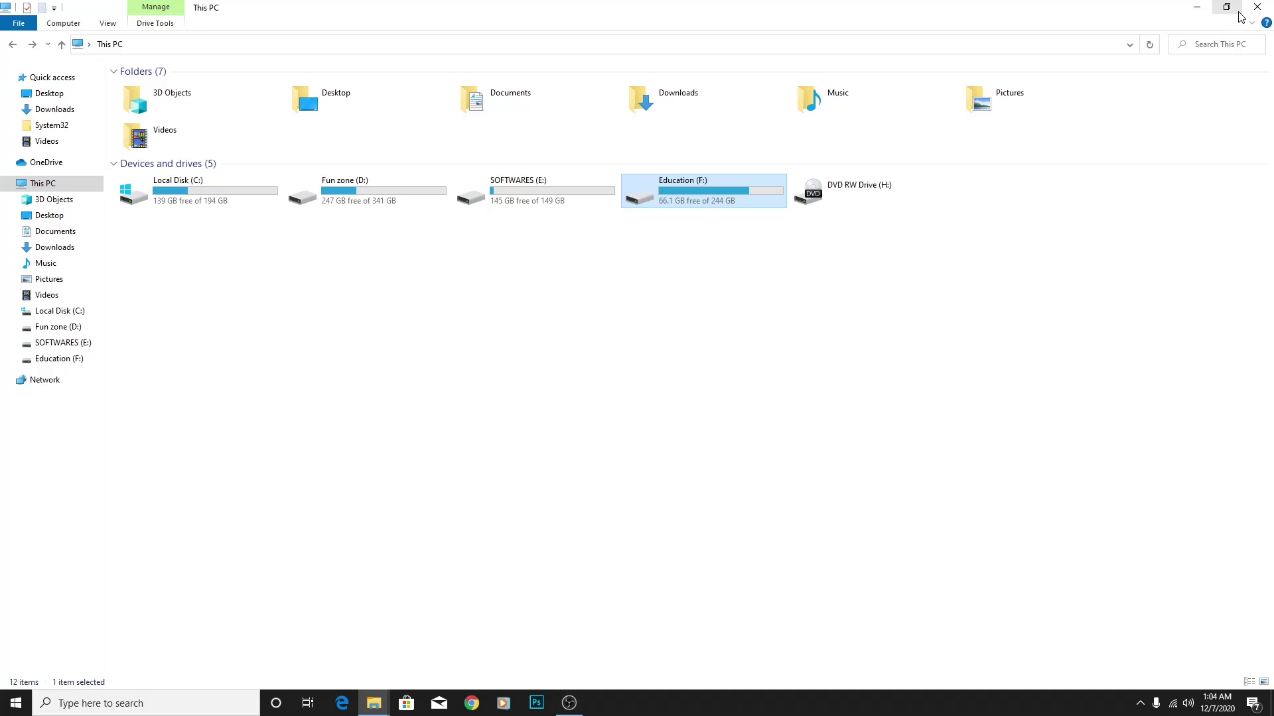
click(1196, 8)
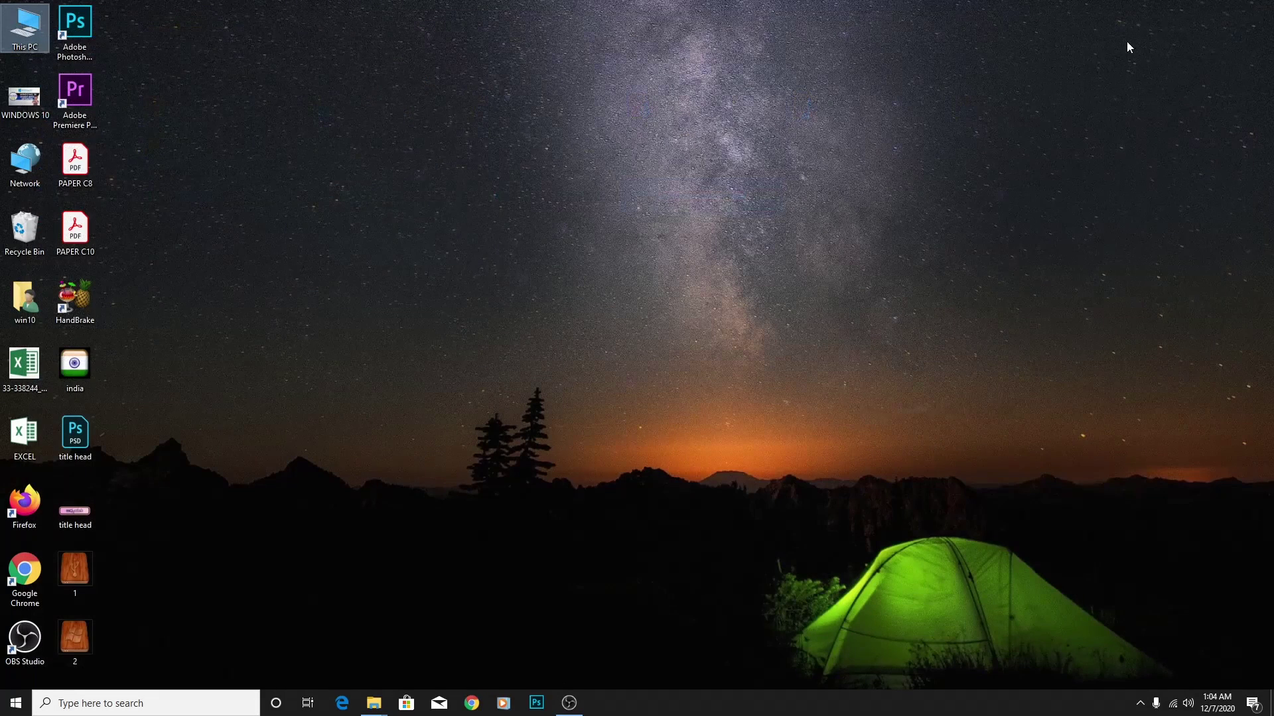